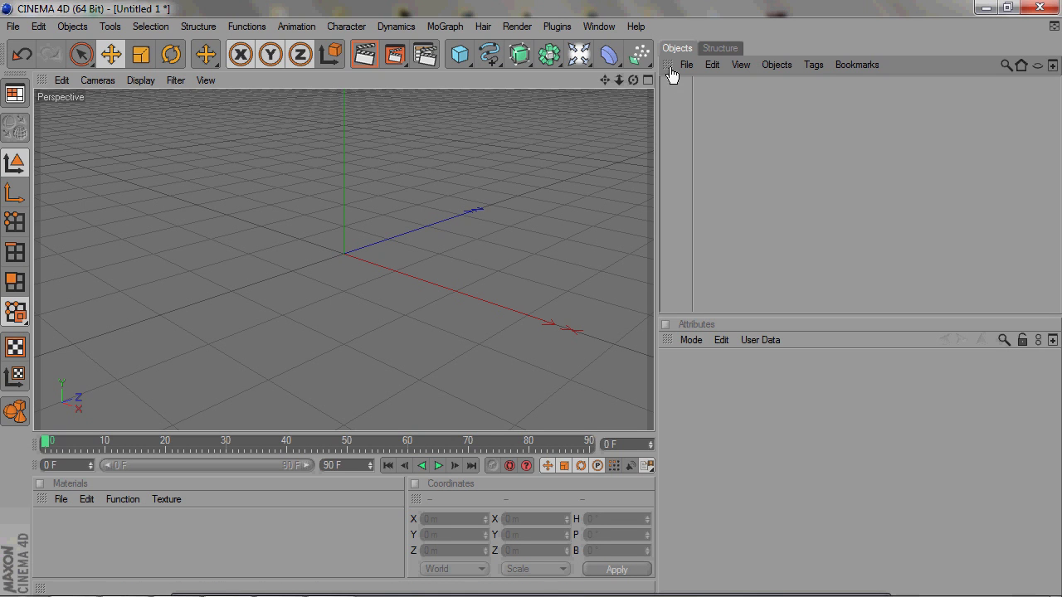
- Add a cube to the empty scene and raise it along the Y axis
left_click_drag(633, 77, 596, 139)
scroll(622, 89, "down", 2)
mouse_move(633, 82)
left_mouse_down()
mouse_move(564, 84)
mouse_move(635, 75)
mouse_move(581, 82)
mouse_move(613, 91)
mouse_move(581, 81)
mouse_move(635, 78)
left_mouse_up()
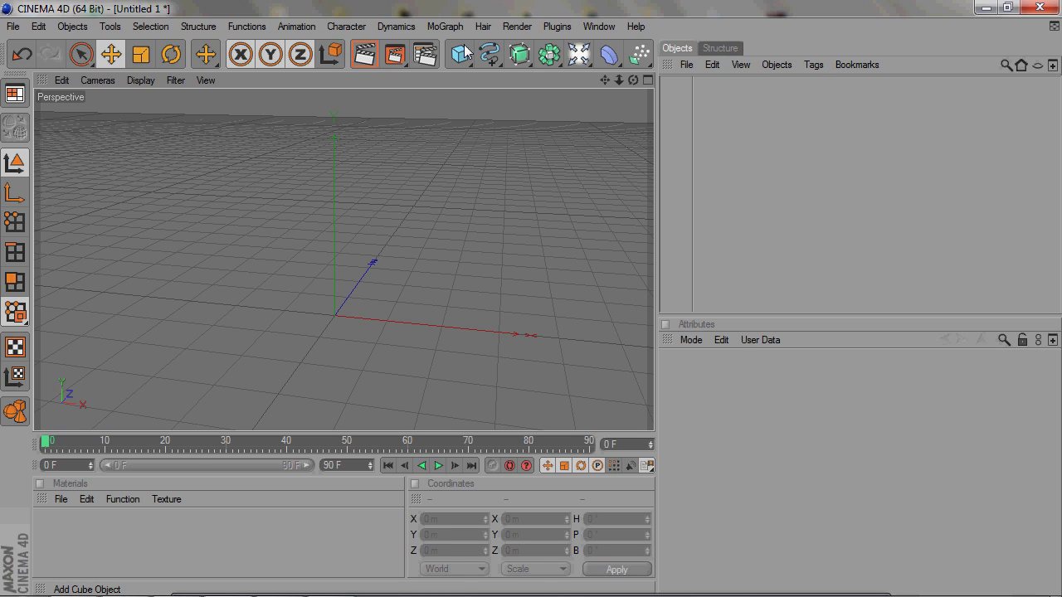
left_click_drag(462, 55, 487, 77)
left_click(351, 264)
left_click_drag(336, 313, 336, 264)
left_click(832, 232)
mouse_move(602, 80)
left_mouse_down()
mouse_move(673, 86)
mouse_move(621, 81)
left_mouse_up()
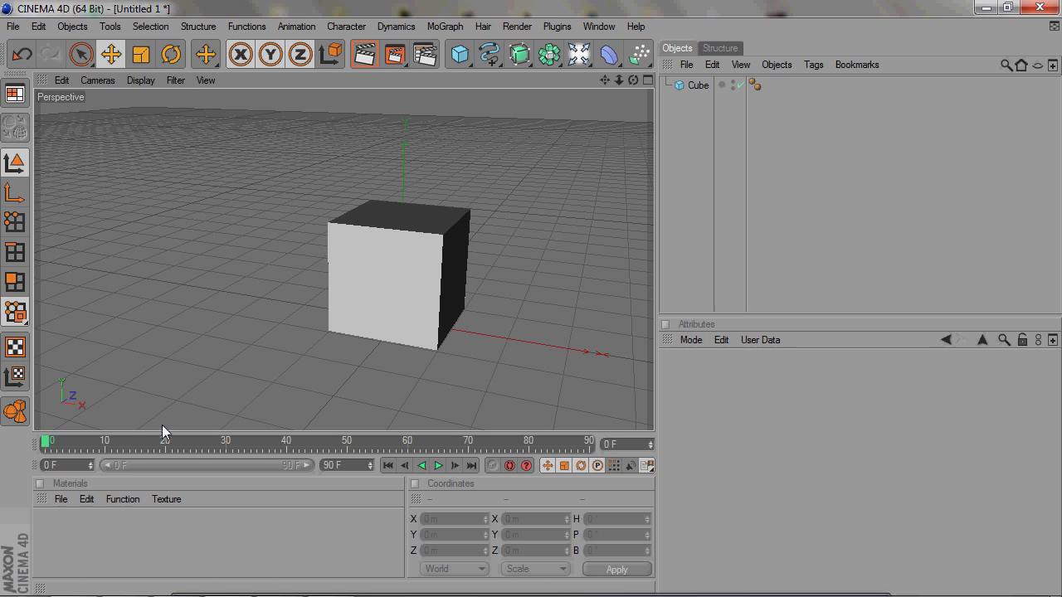
- Create a new material and open it in the Material Editor
double_click(70, 540)
left_click(122, 532)
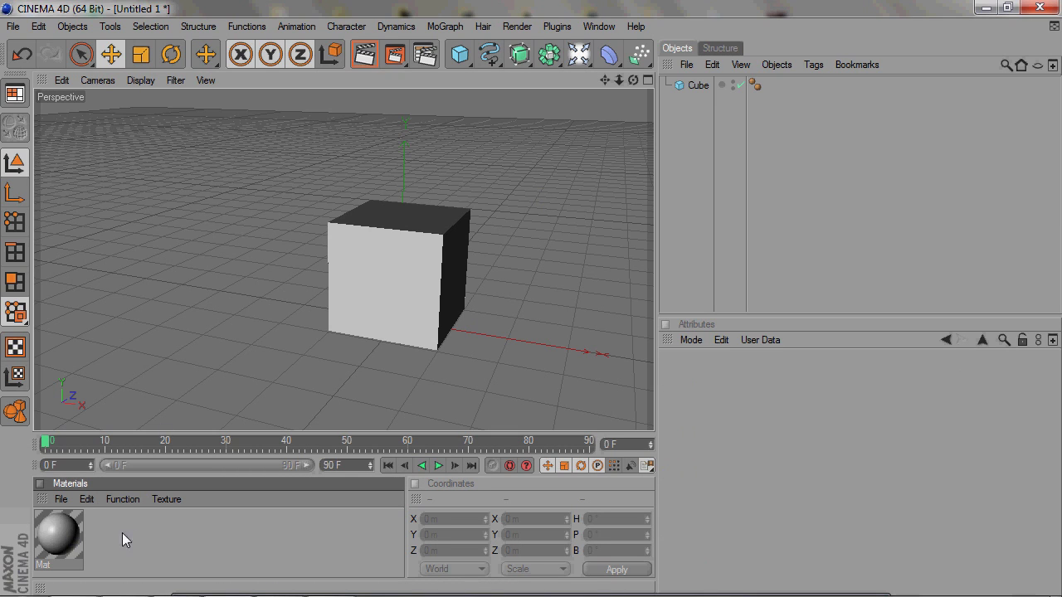
left_click(62, 540)
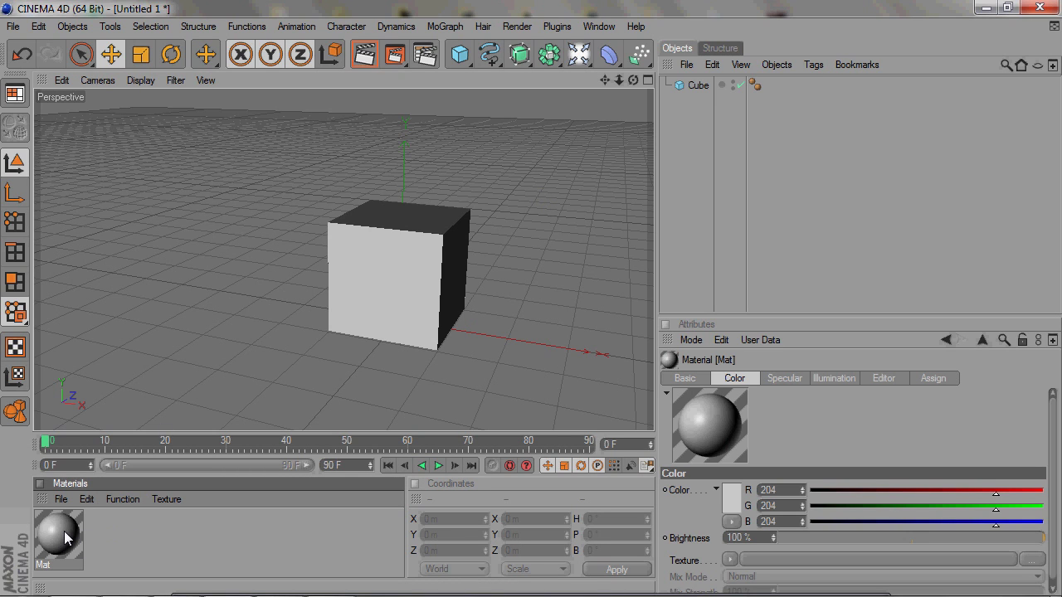
double_click(62, 538)
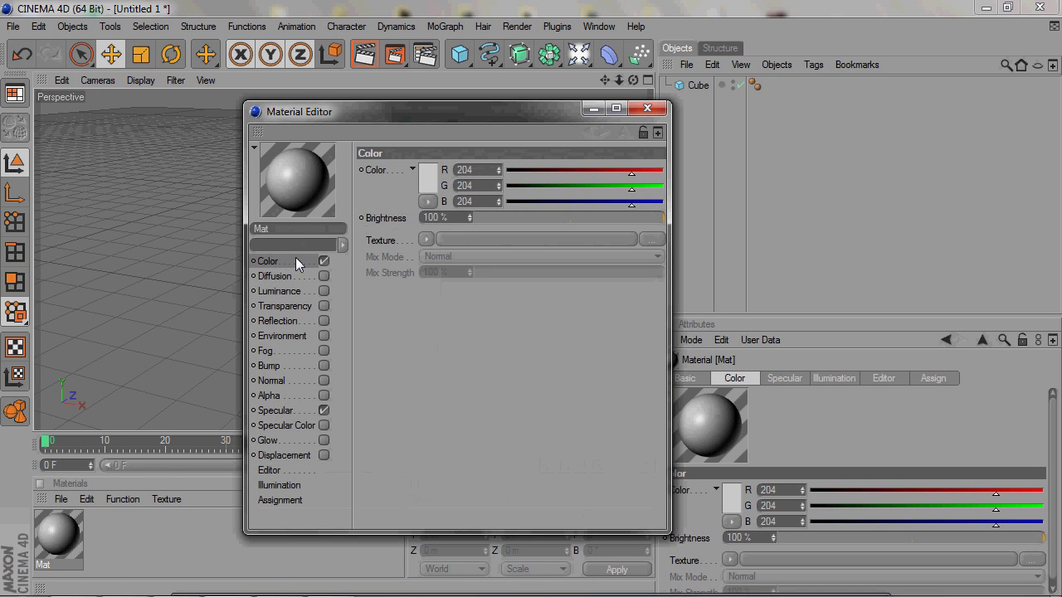
left_click(426, 177)
left_click_drag(335, 174, 407, 146)
left_click(477, 126)
left_click_drag(489, 133, 395, 153)
left_click(450, 248)
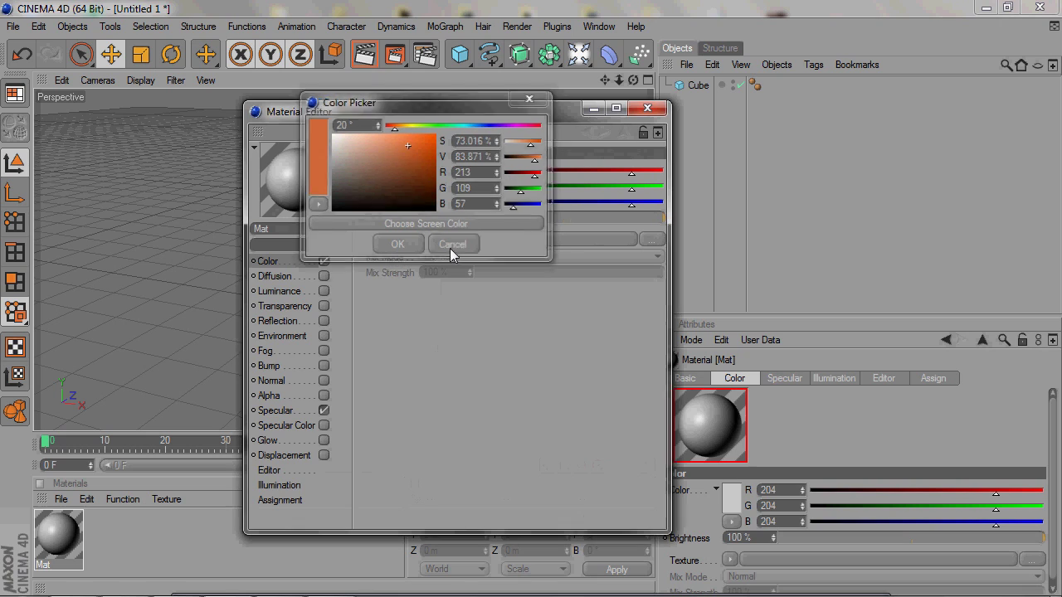
- Enable the material's Reflection channel and set its brightness to 20%
left_click(303, 321)
left_click(303, 263)
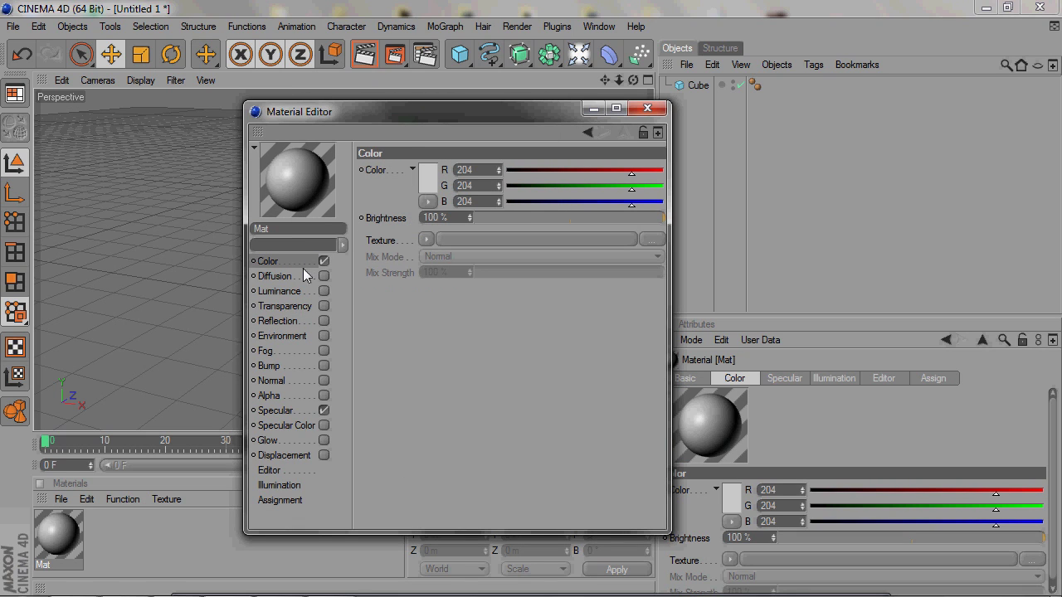
left_click(297, 321)
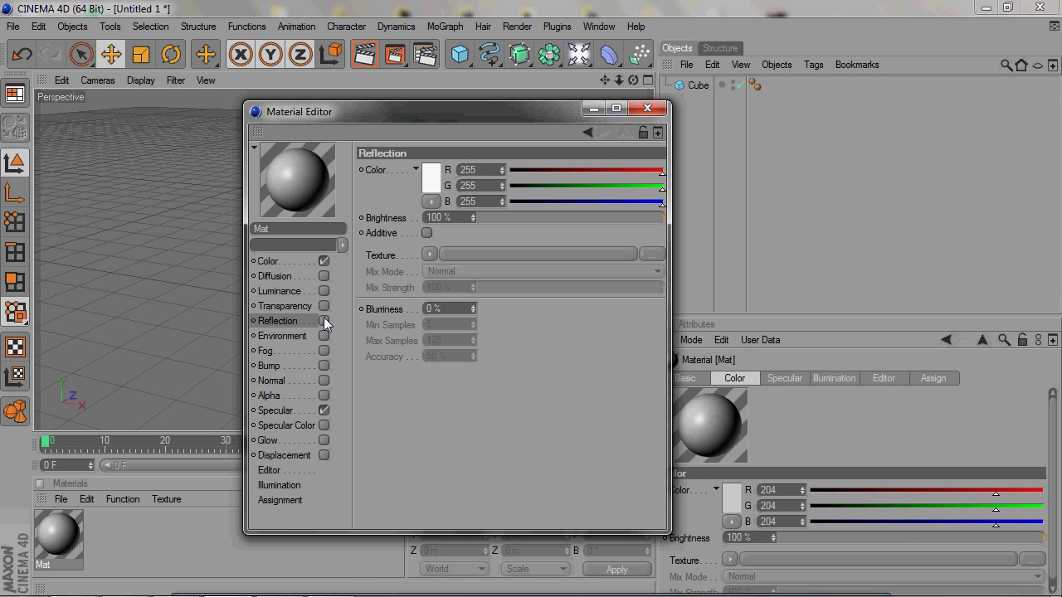
left_click(323, 321)
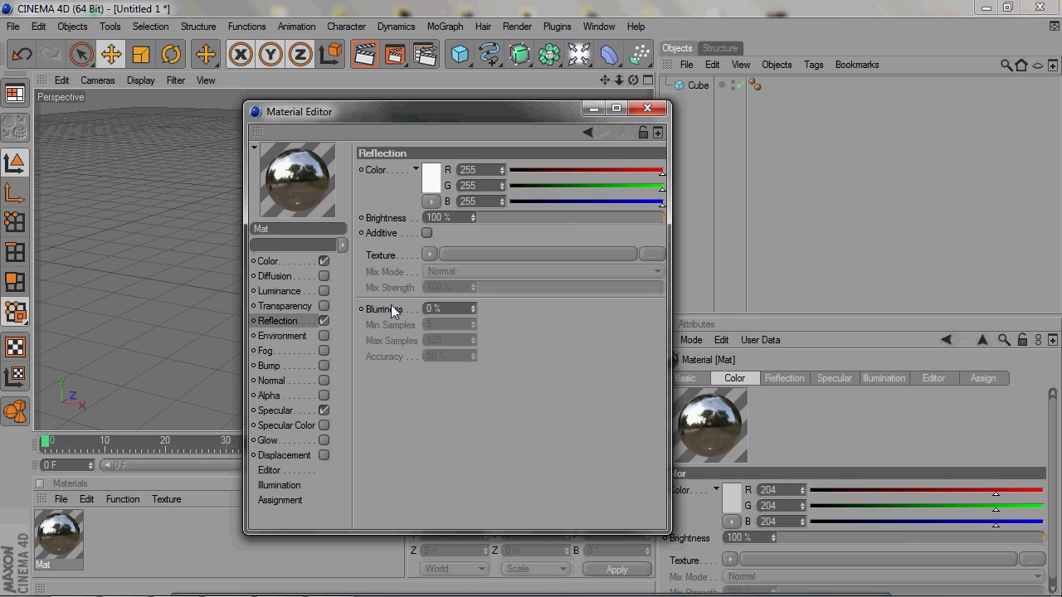
left_click(509, 217)
left_click_drag(514, 215, 516, 215)
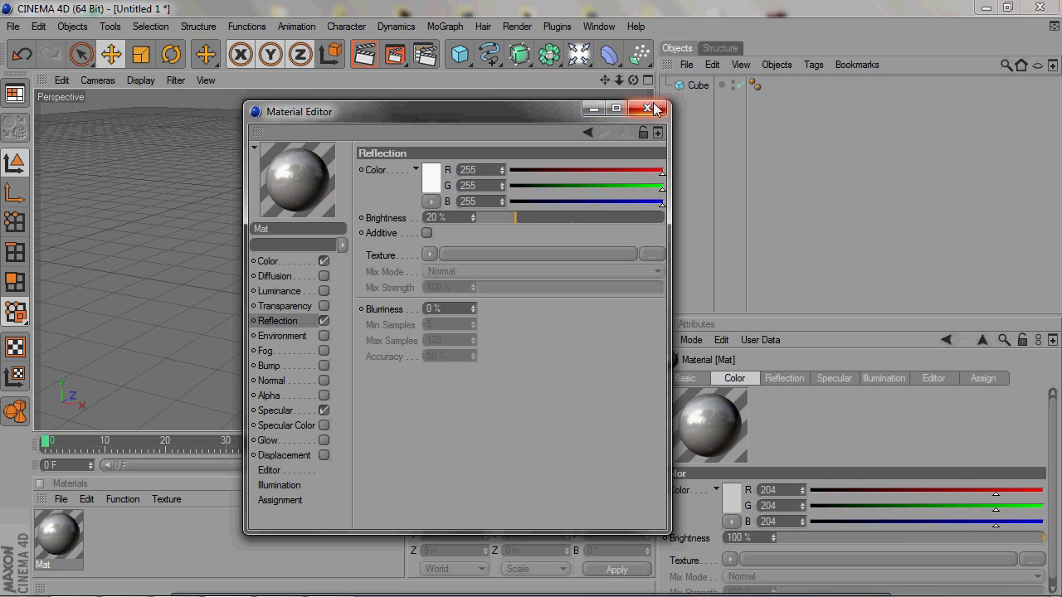
- Review the material's Transparency, Color and Reflection channel settings, and close the Material Editor
left_click(294, 305)
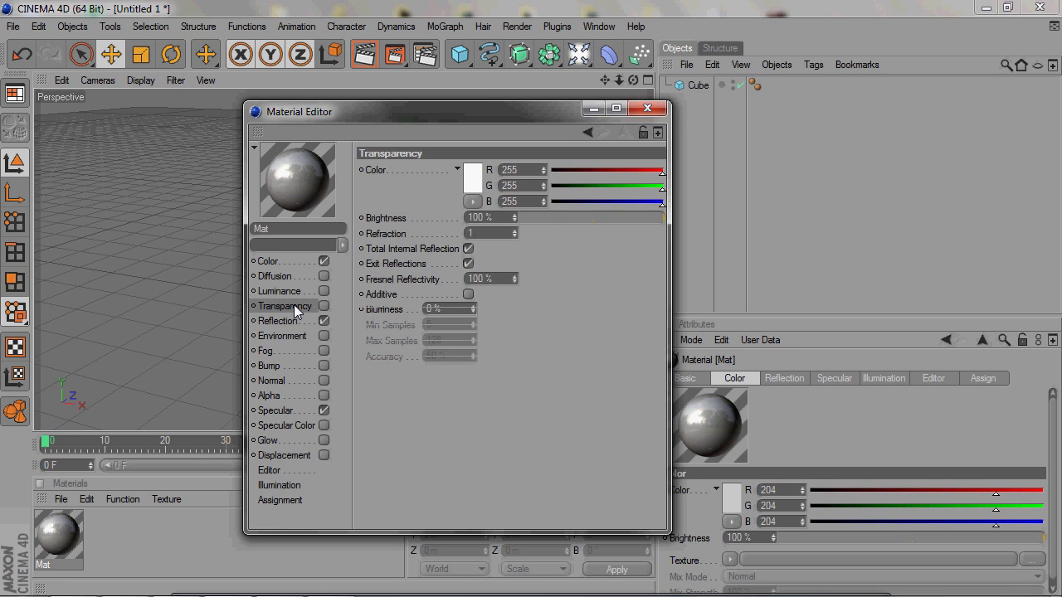
left_click(301, 320)
left_click(302, 264)
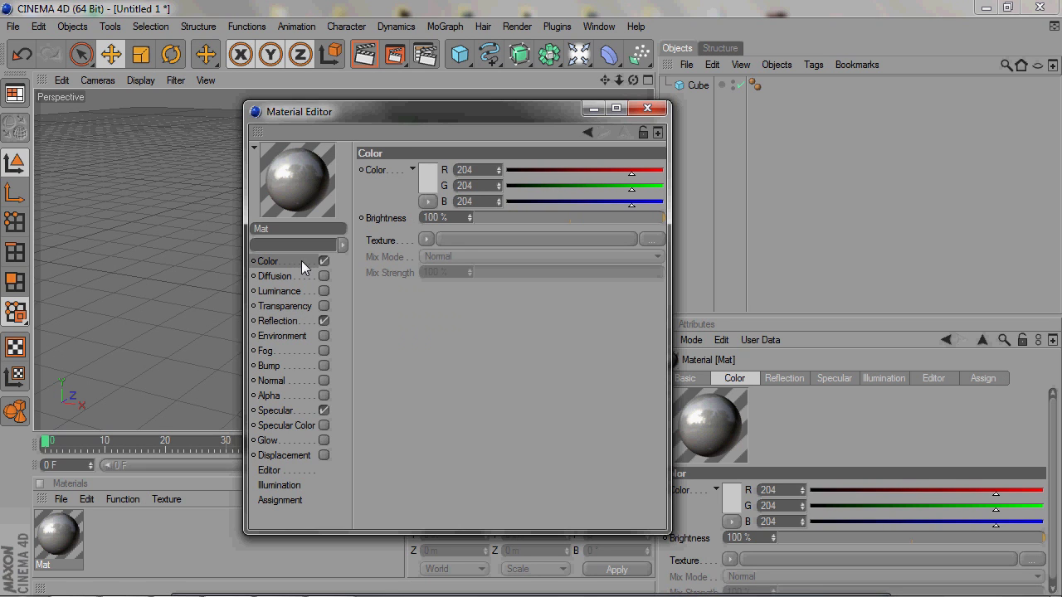
left_click(429, 180)
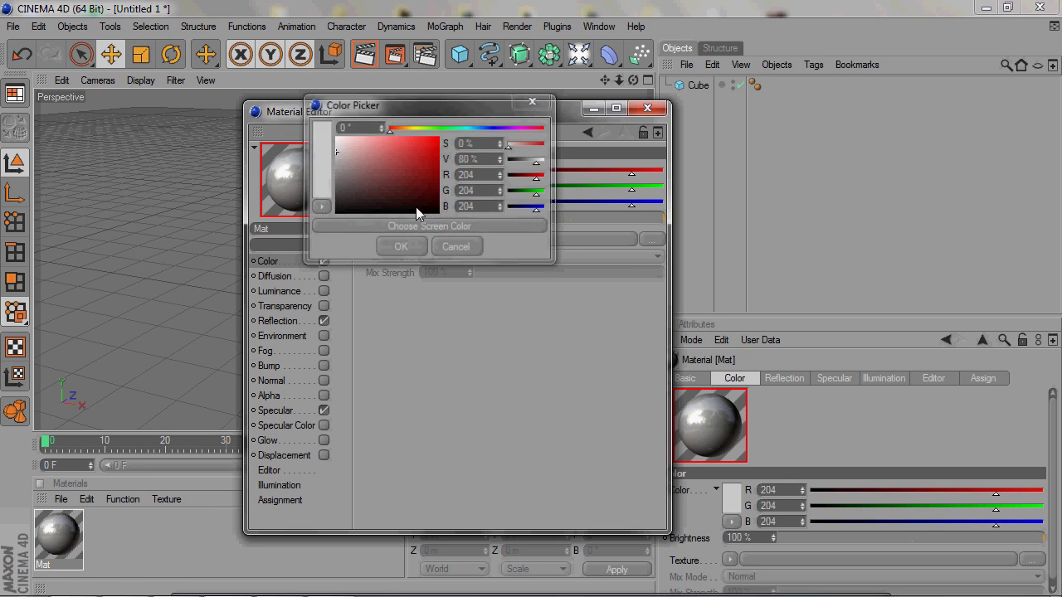
left_click(400, 247)
left_click(282, 321)
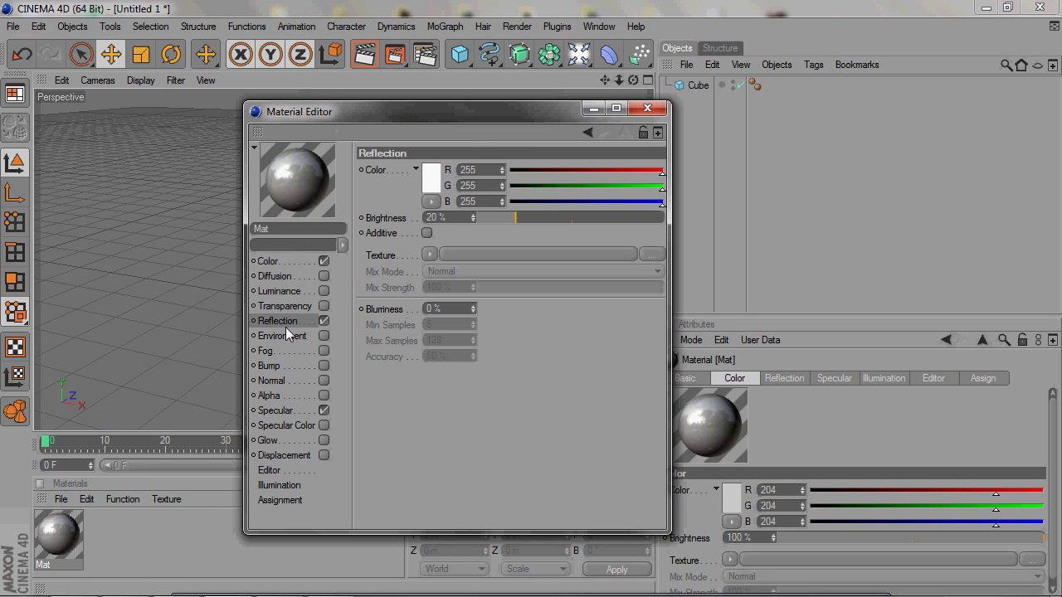
left_click(646, 109)
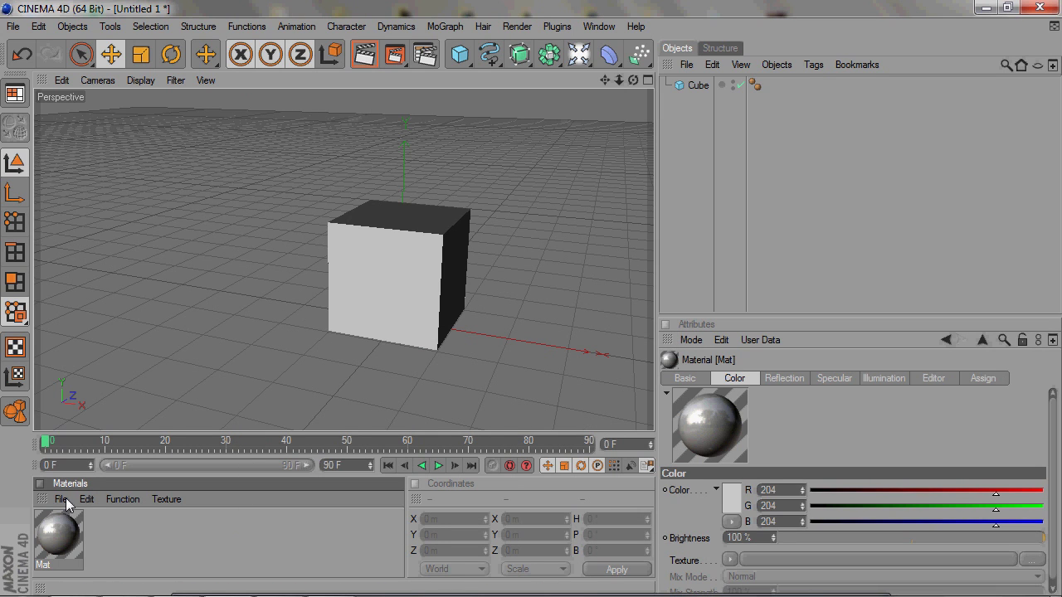
left_click(135, 545)
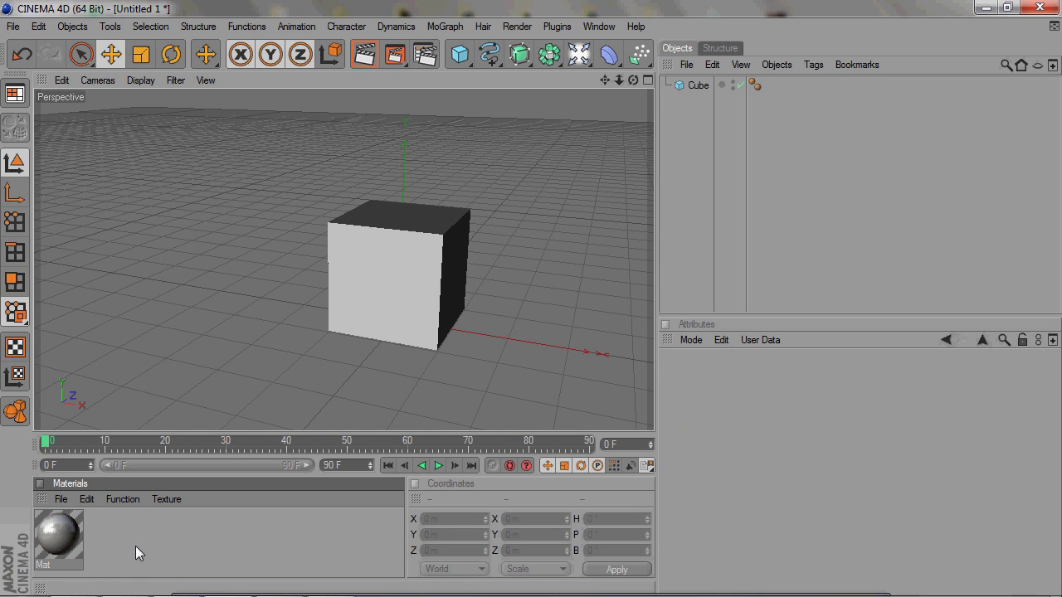
- Load the Glaze-Blue material preset from the Broadcast Edition's Glossy materials
left_click(61, 499)
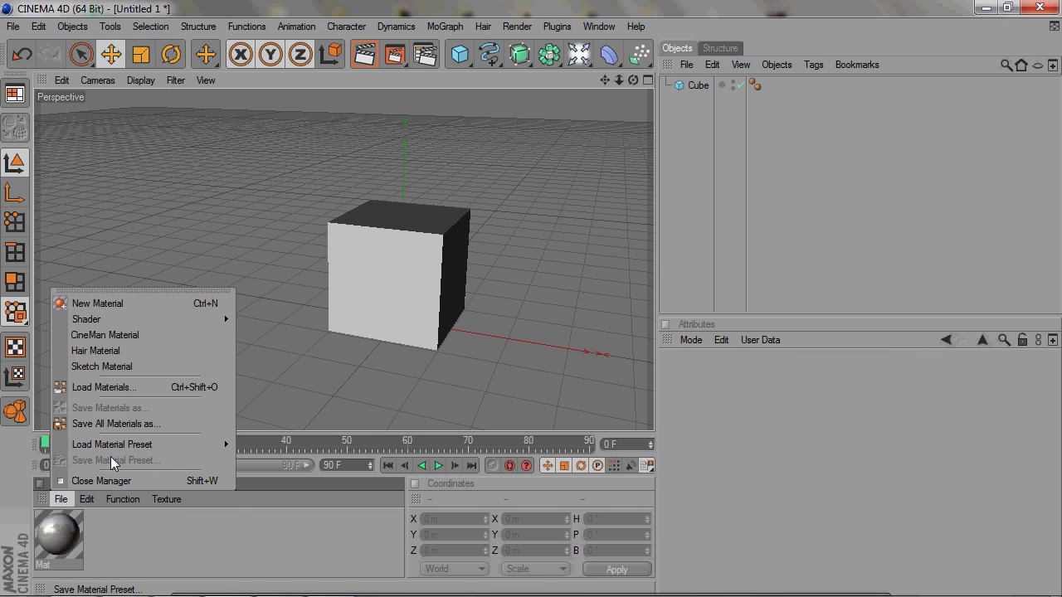
mouse_move(141, 446)
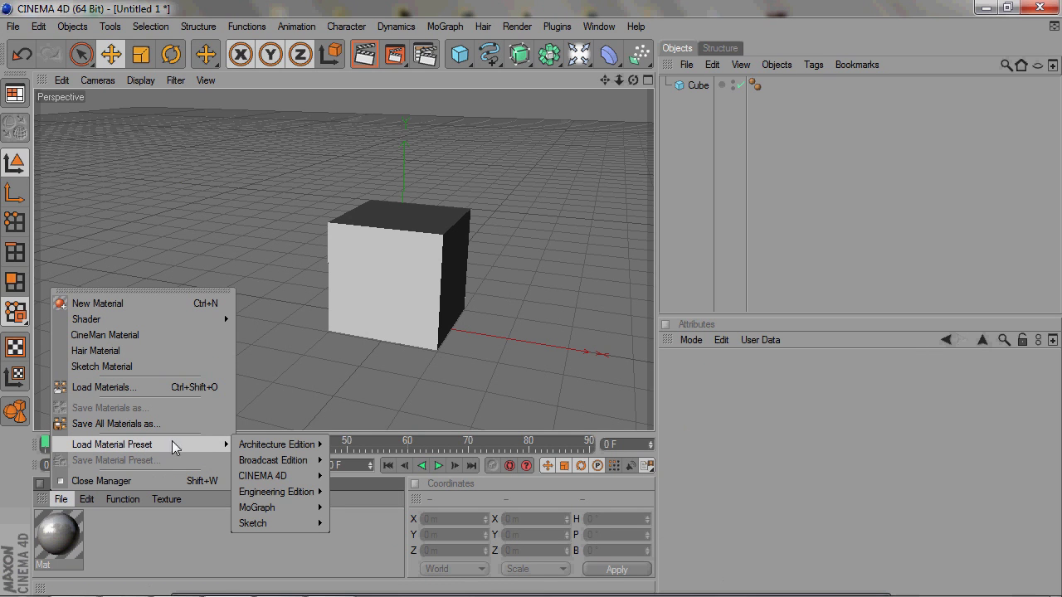
mouse_move(277, 444)
mouse_move(348, 445)
mouse_move(400, 446)
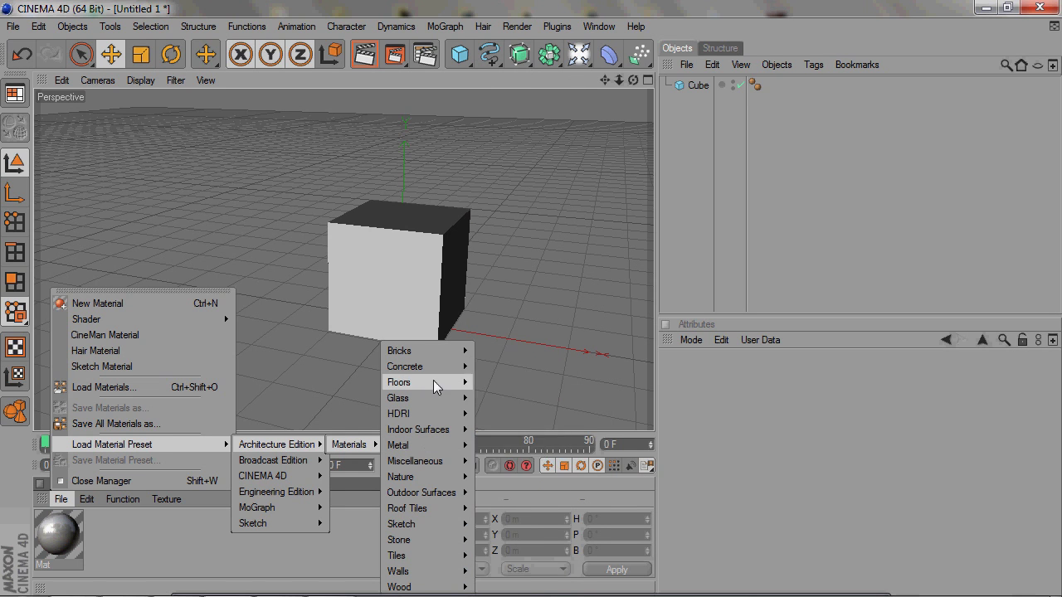
mouse_move(434, 404)
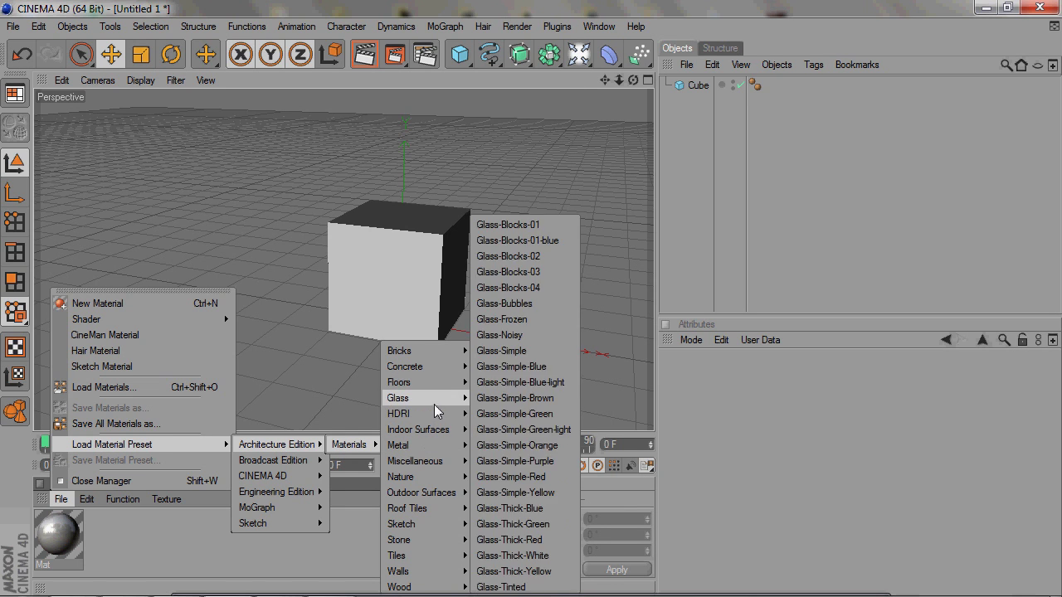
mouse_move(435, 428)
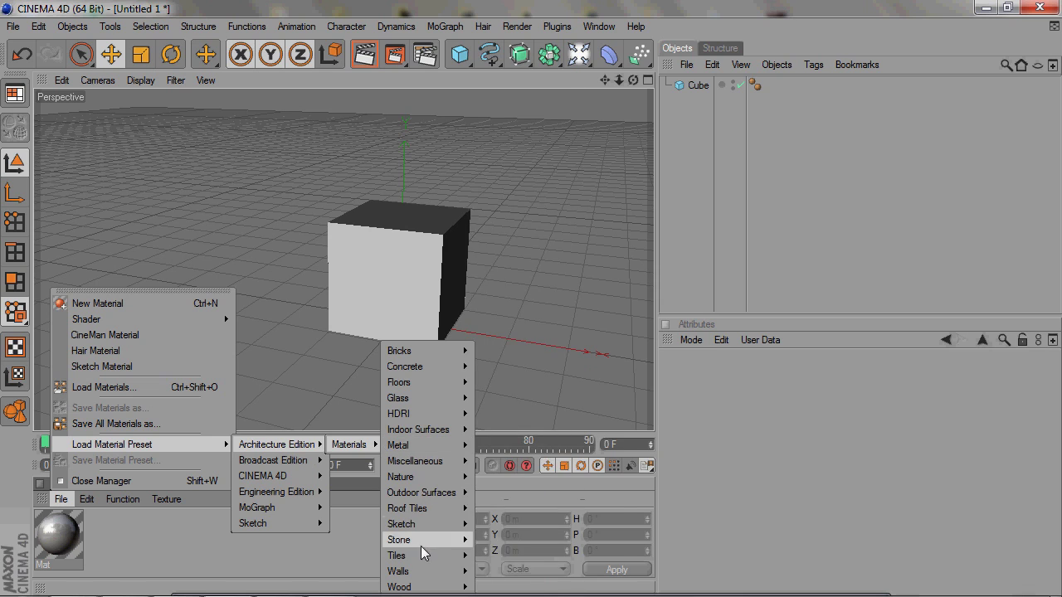
mouse_move(423, 587)
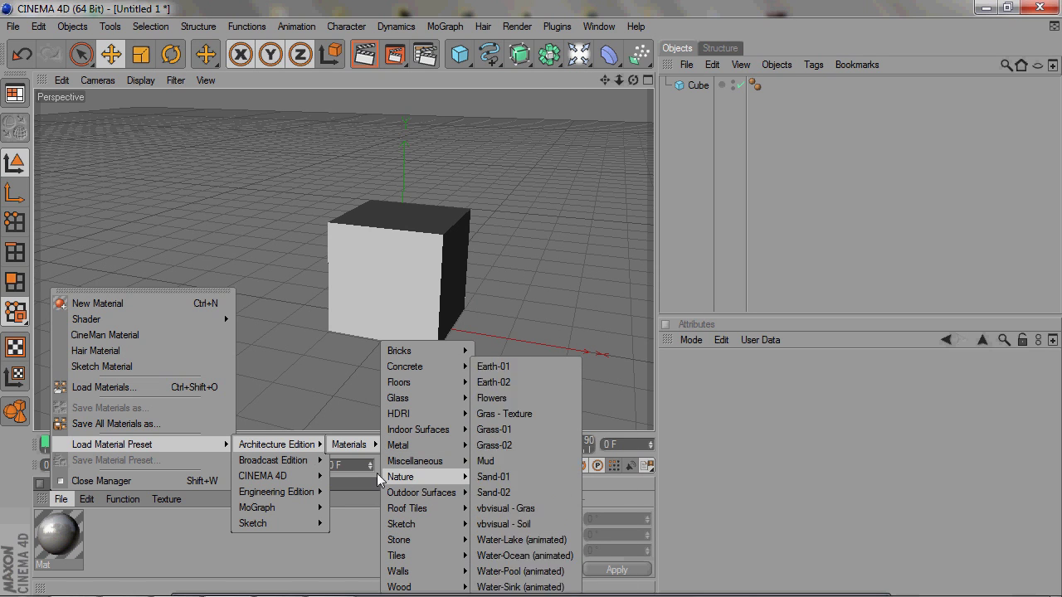
mouse_move(319, 470)
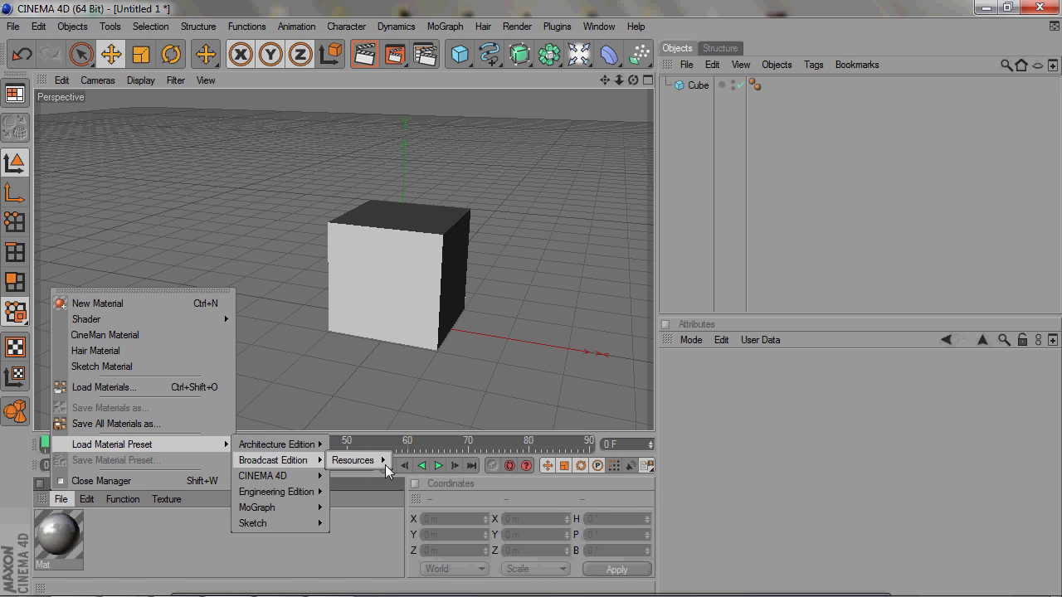
mouse_move(500, 509)
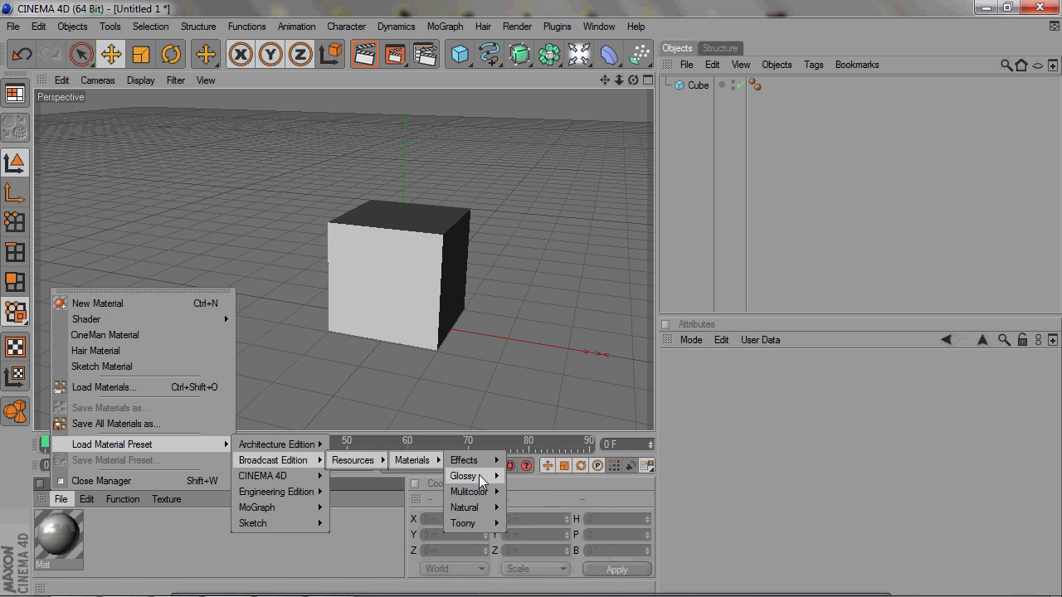
mouse_move(482, 479)
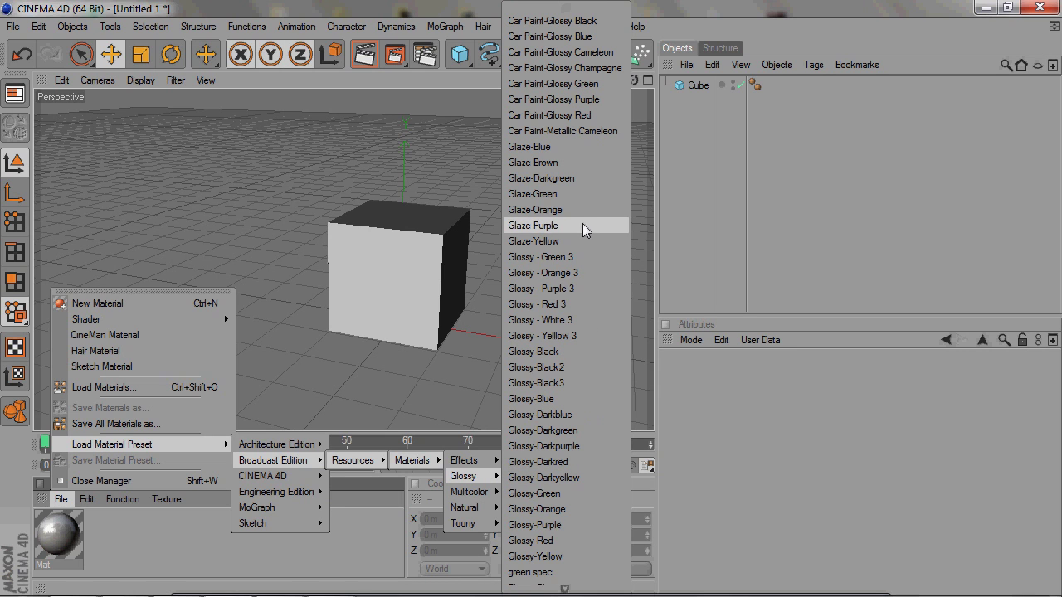
left_click(550, 146)
- Apply the Glaze-Blue material to the cube and render the perspective view
left_click(58, 541)
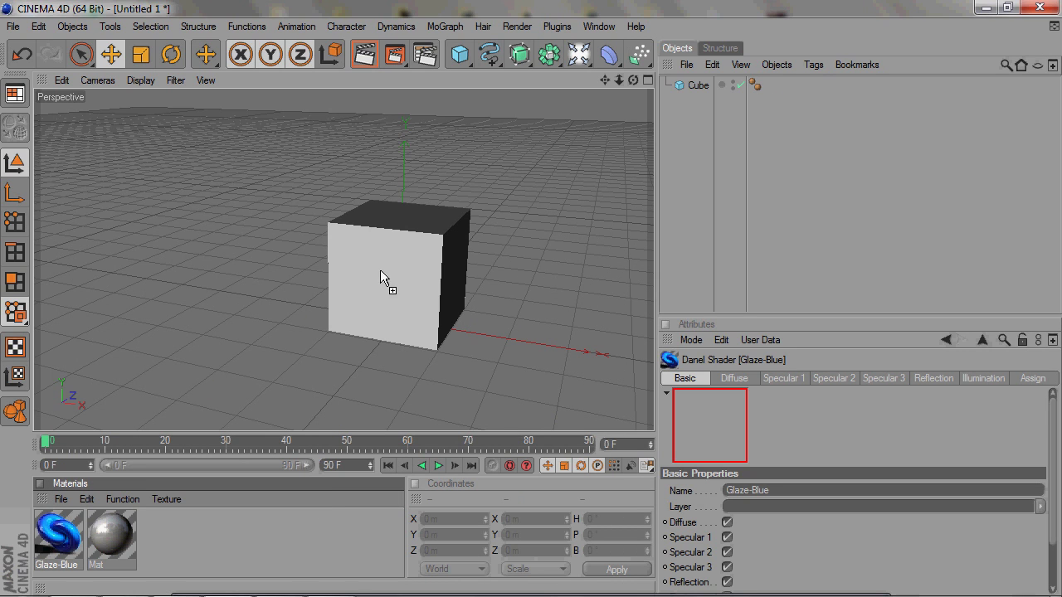
left_click_drag(380, 270, 380, 269)
left_click(365, 54)
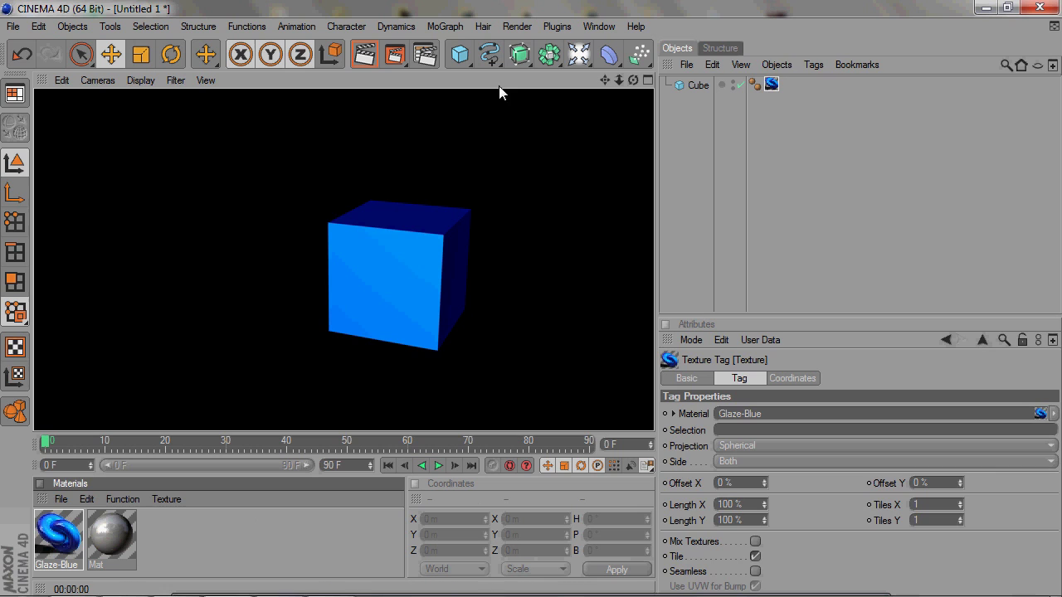
left_click(690, 167)
left_click_drag(633, 80, 581, 85)
left_click(60, 498)
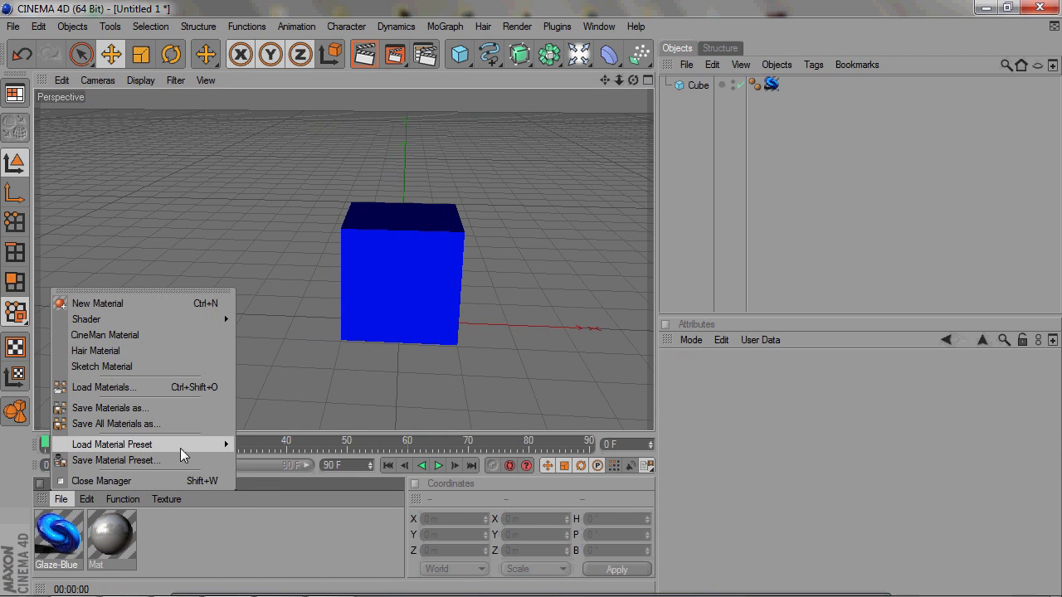
mouse_move(191, 448)
mouse_move(357, 461)
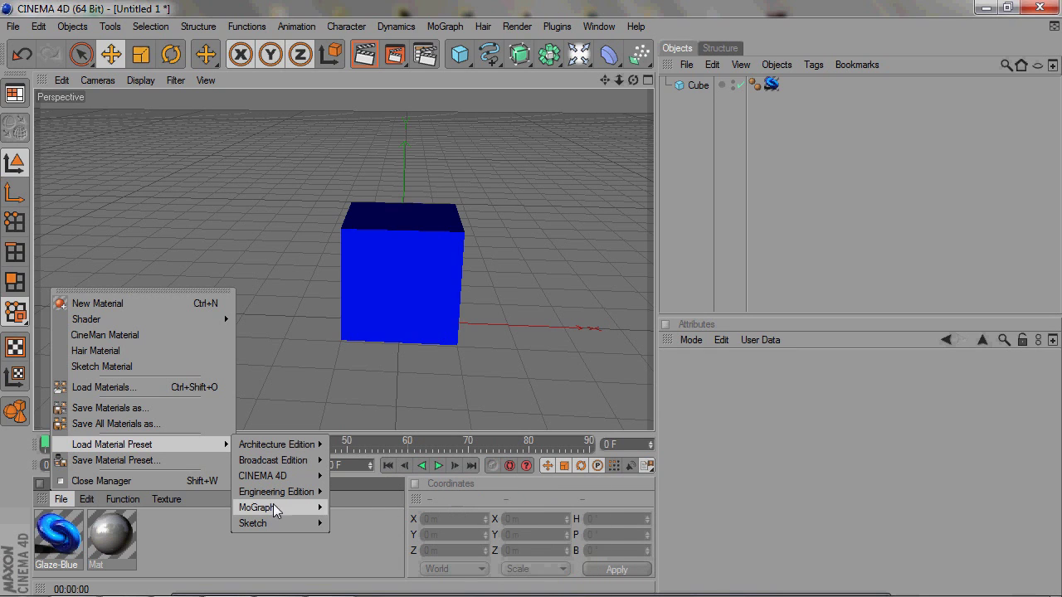
left_click(192, 547)
- Delete the Glaze-Blue texture tag from the cube
left_click(771, 84)
key("Delete")
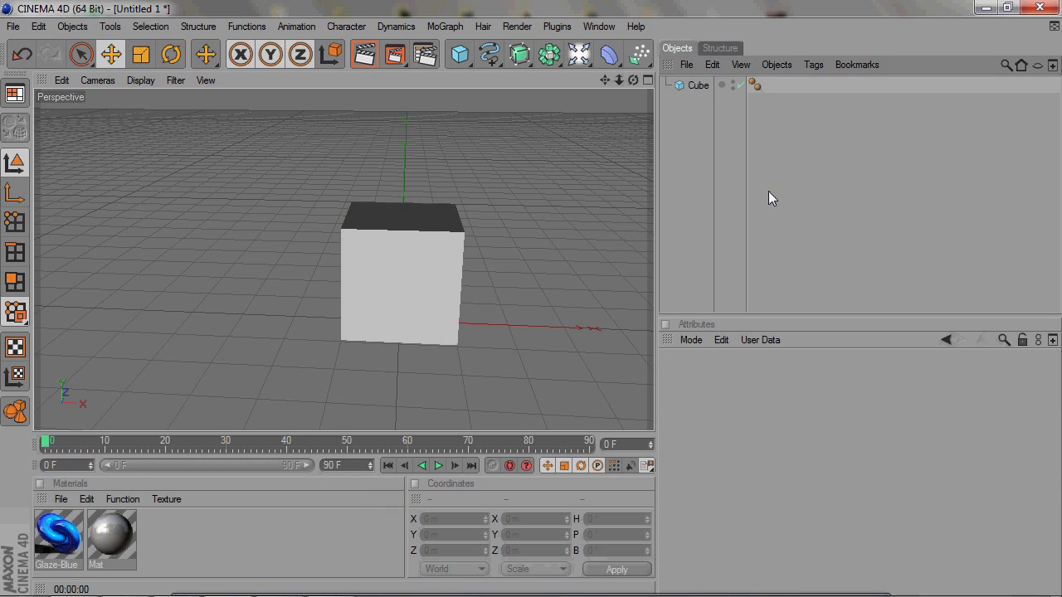
left_click_drag(636, 82, 599, 92)
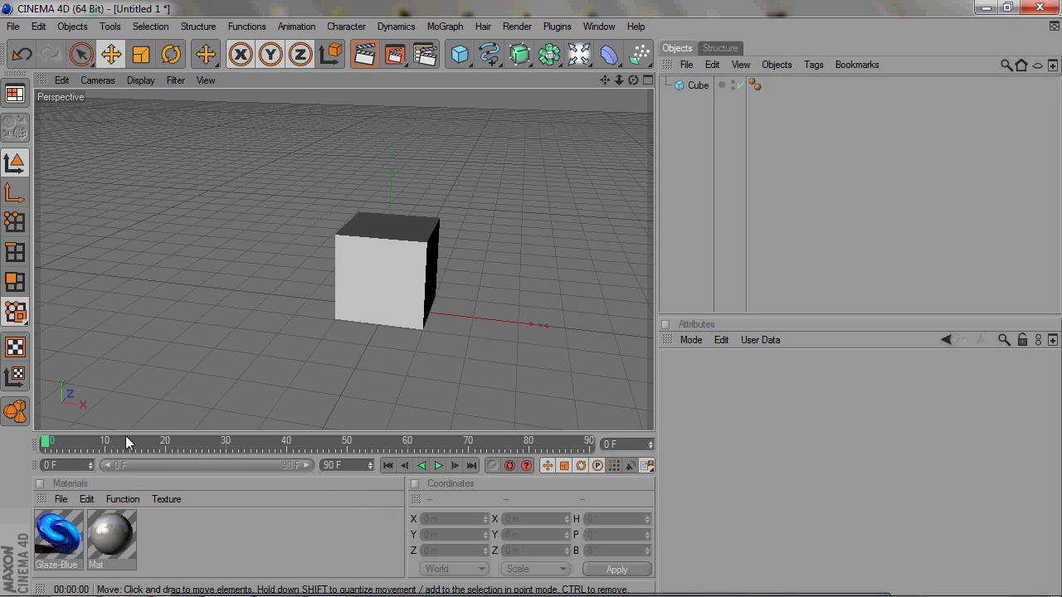
- Create another new material alongside Glaze-Blue and Mat, and open it for editing
left_click(62, 503)
double_click(187, 532)
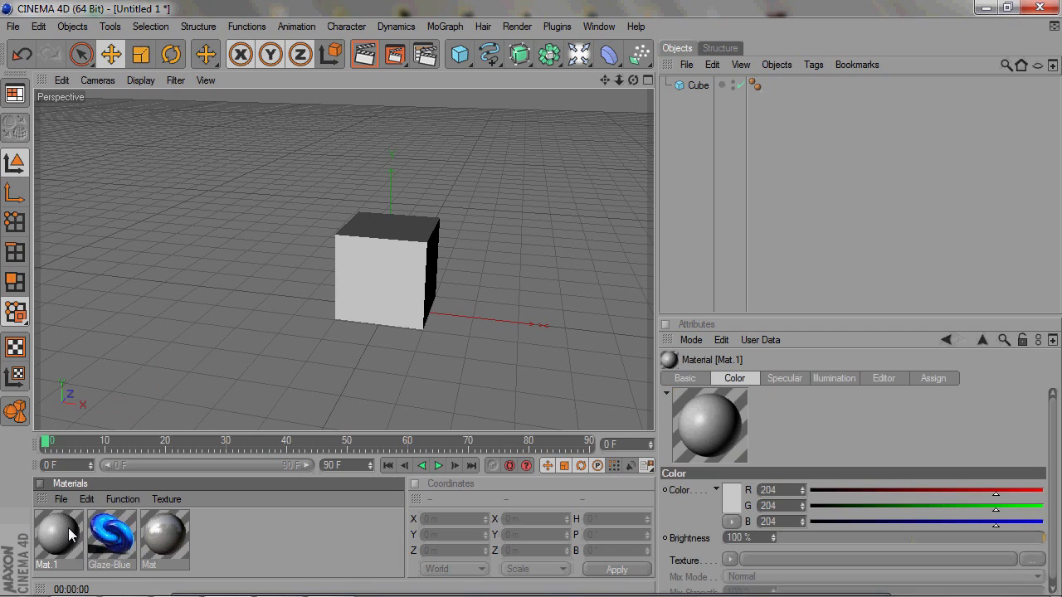
double_click(77, 536)
- Load the image C4D Tuts (2) from the desktop's CinemaFourDee > Pictures folder as Mat.1's color texture, copying it to the document location
left_click(286, 262)
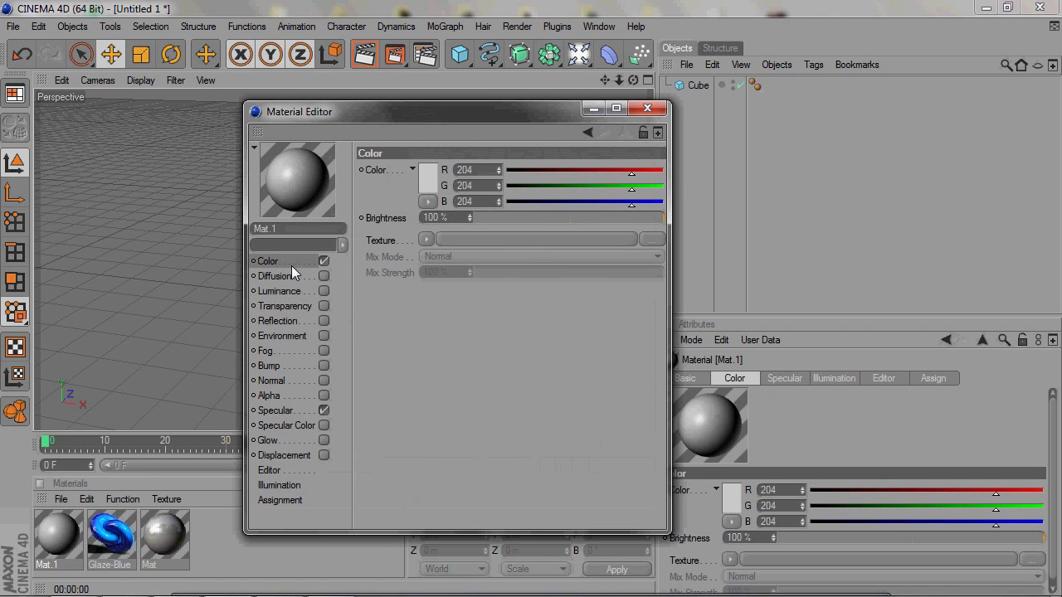
left_click(428, 240)
left_click(458, 269)
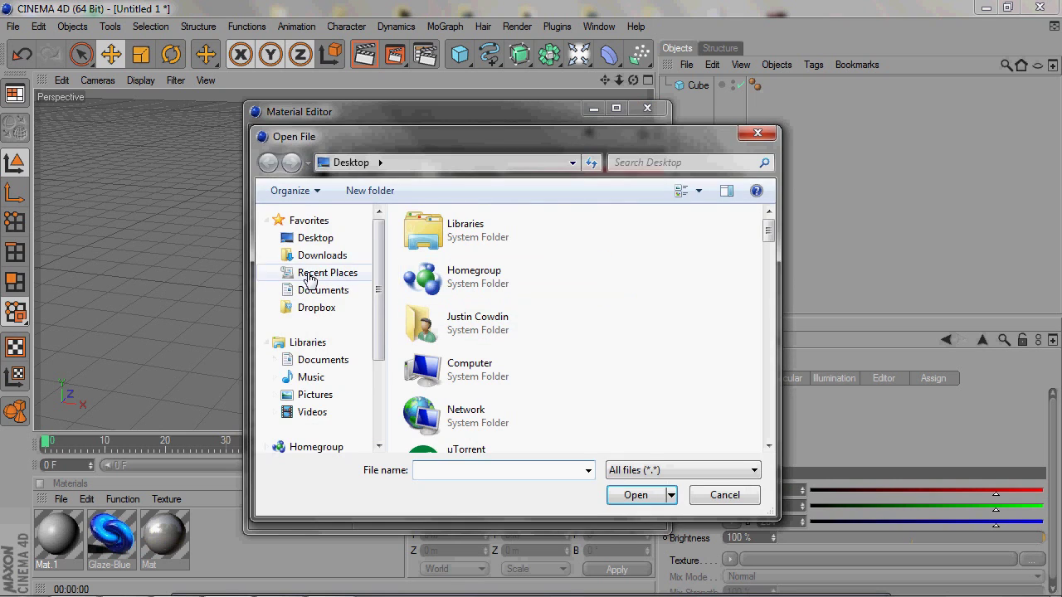
left_click(313, 239)
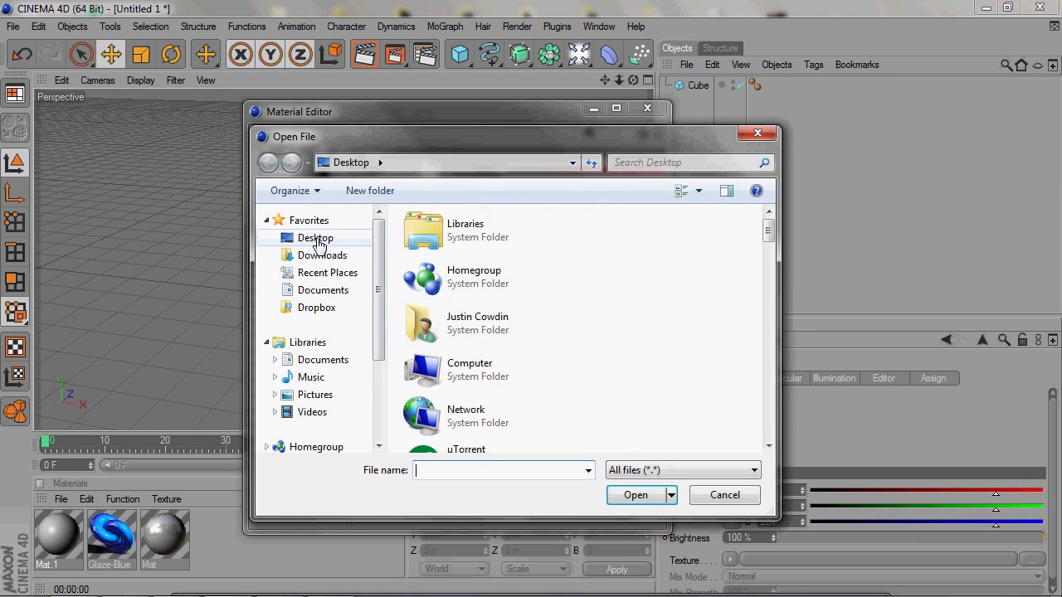
left_click_drag(774, 237, 733, 351)
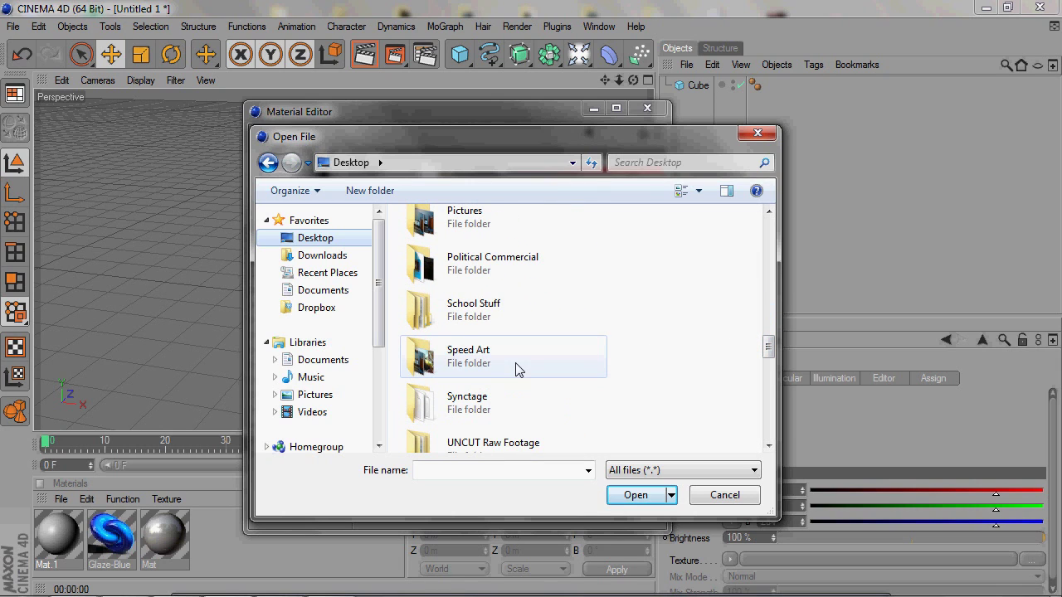
left_click_drag(770, 346, 766, 304)
double_click(536, 320)
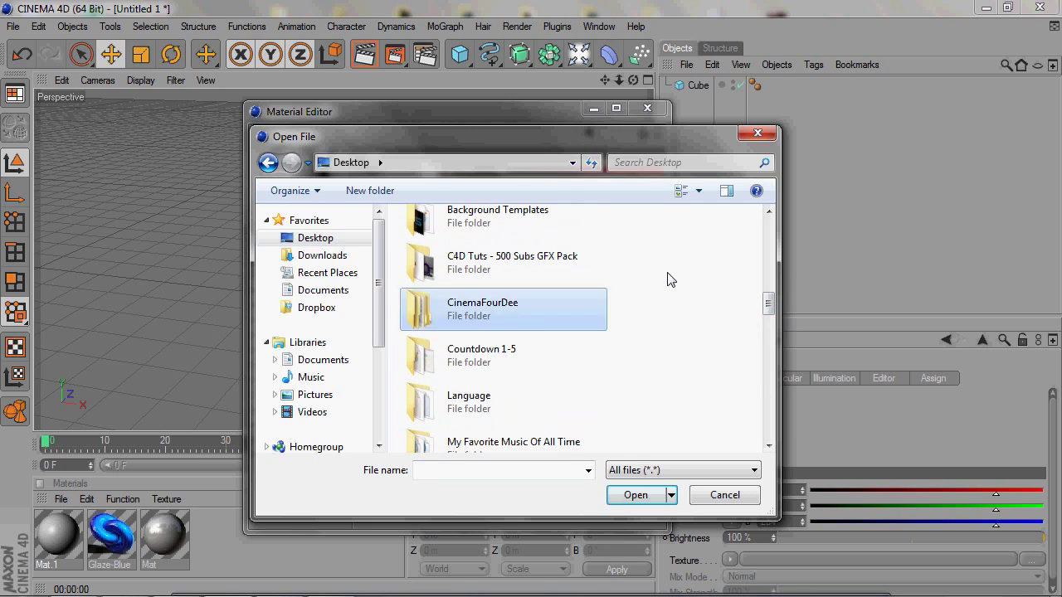
double_click(547, 372)
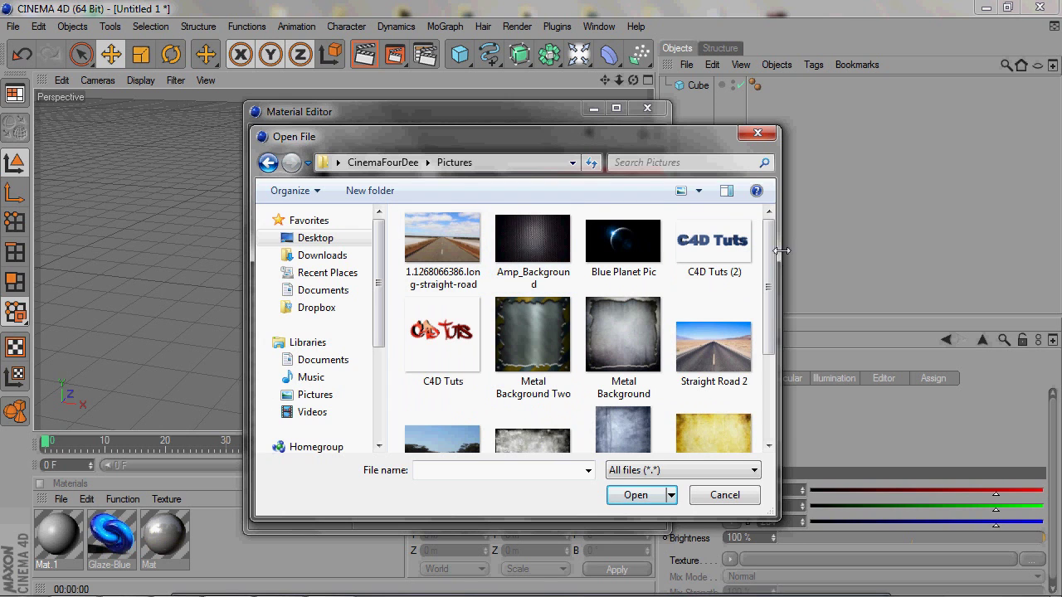
double_click(687, 253)
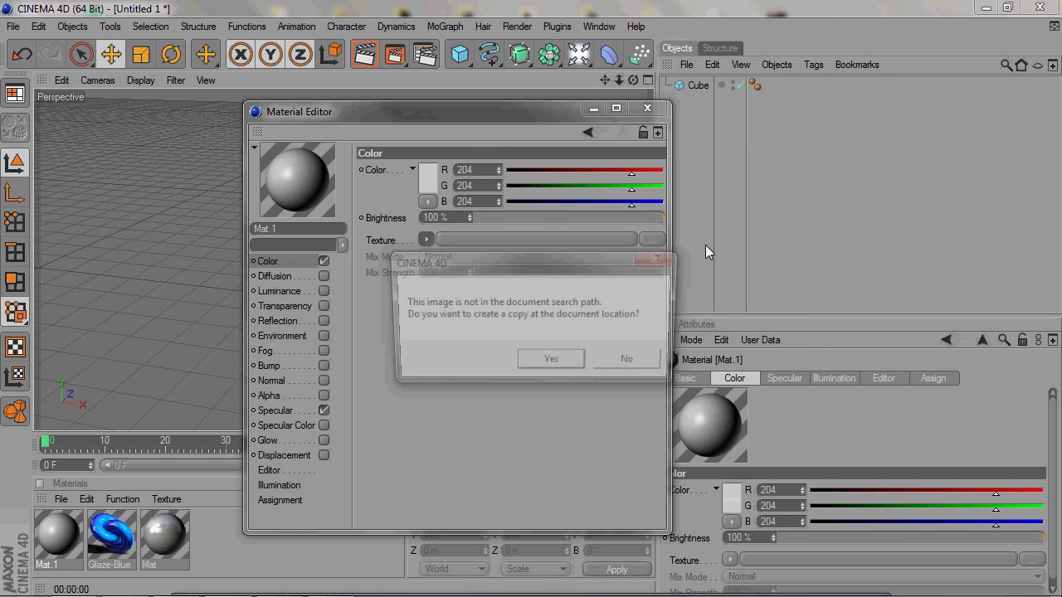
left_click(555, 378)
left_click(647, 108)
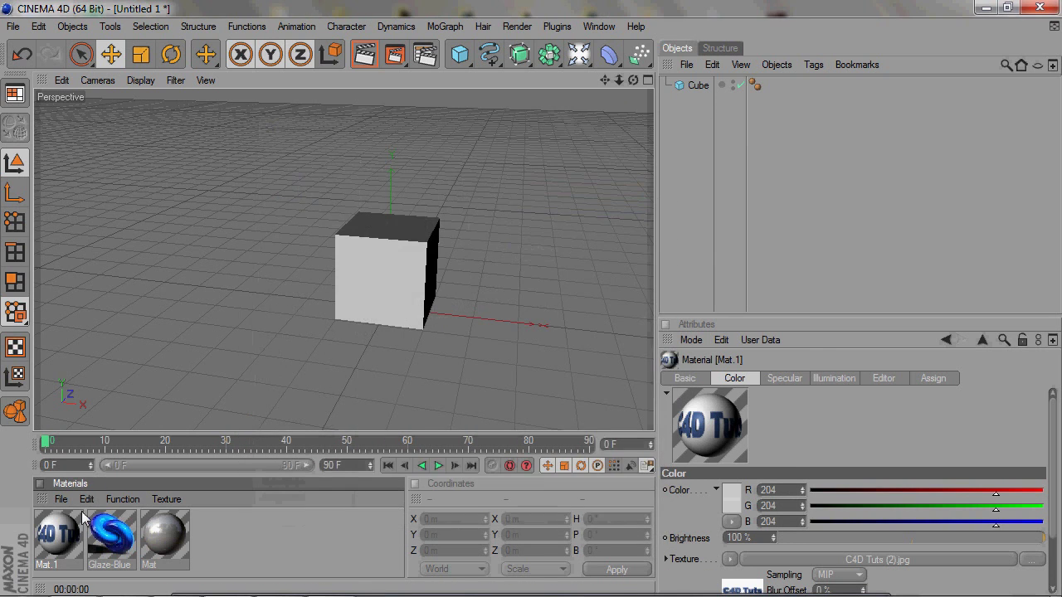
- Apply the Mat.1 image material to the cube and render the perspective view facing the cube's front
left_click_drag(425, 253, 426, 256)
left_click(598, 131)
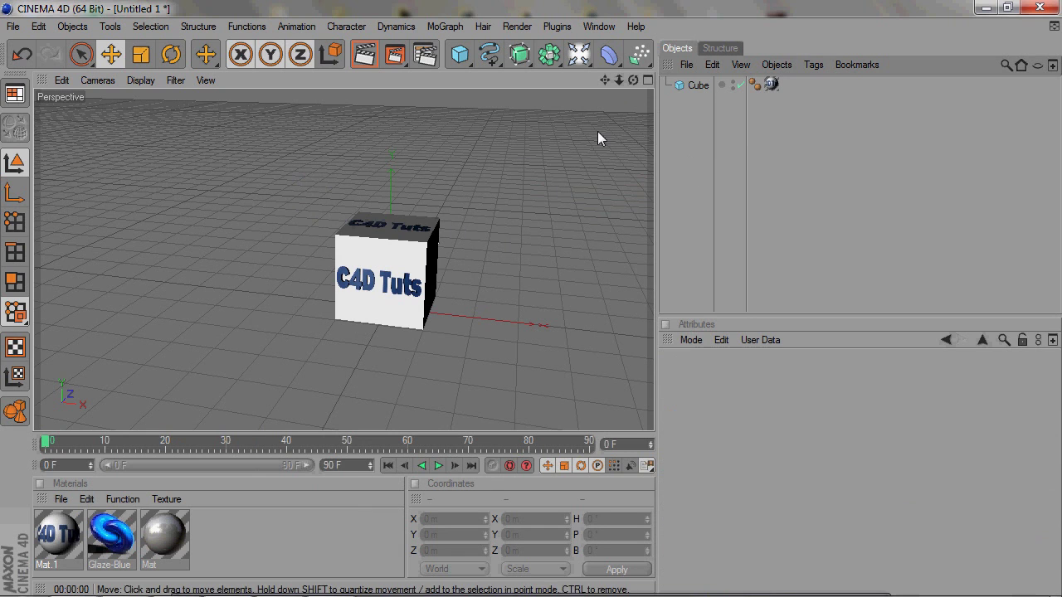
left_click(380, 58)
scroll(618, 206, "up", 3)
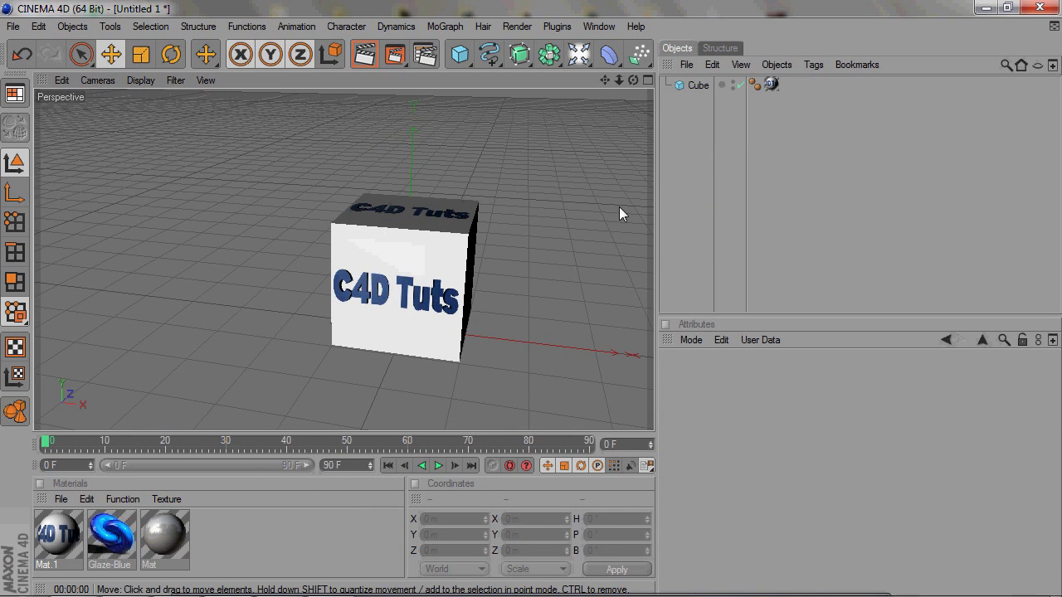
left_click_drag(635, 80, 655, 46)
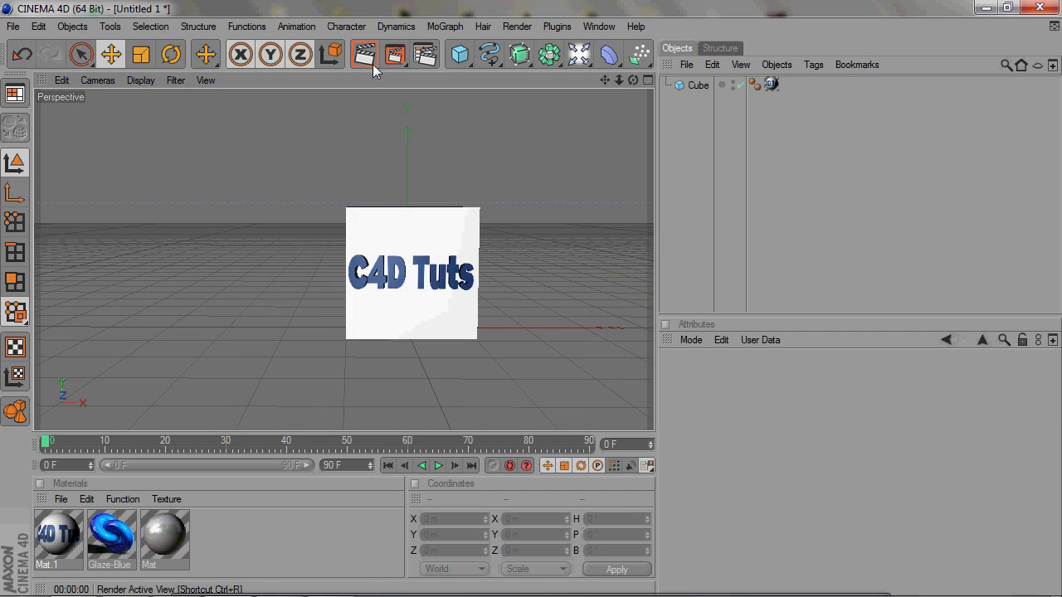
left_click(362, 58)
left_click(364, 55)
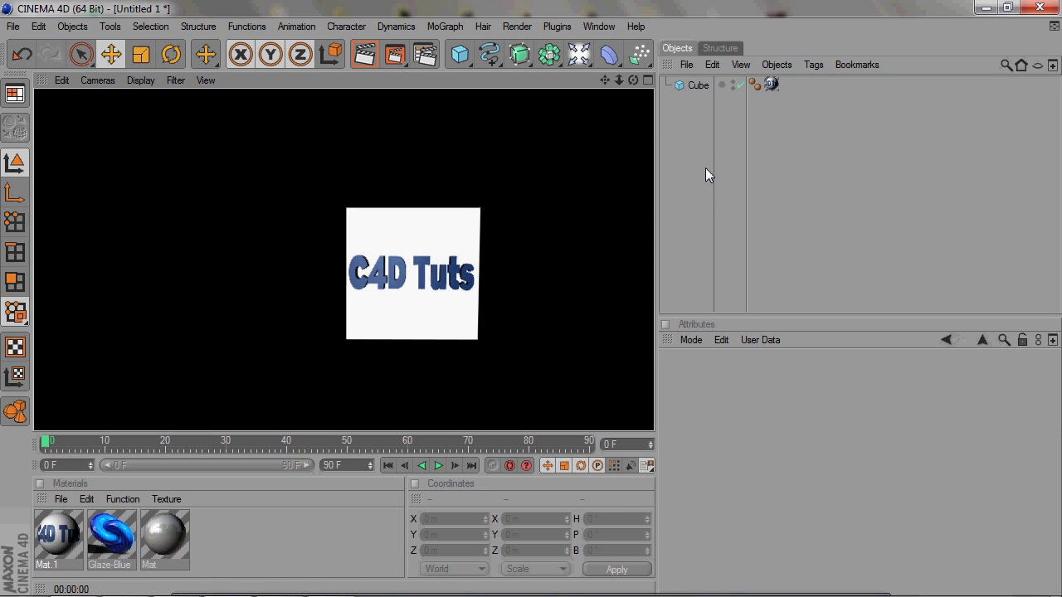
left_click(706, 168)
- Add a Background object to the scene and apply the Mat.1 image material to it
left_click_drag(634, 78, 575, 111)
scroll(575, 111, "down", 3)
left_click_drag(584, 55, 626, 191)
left_click_drag(64, 523, 715, 88)
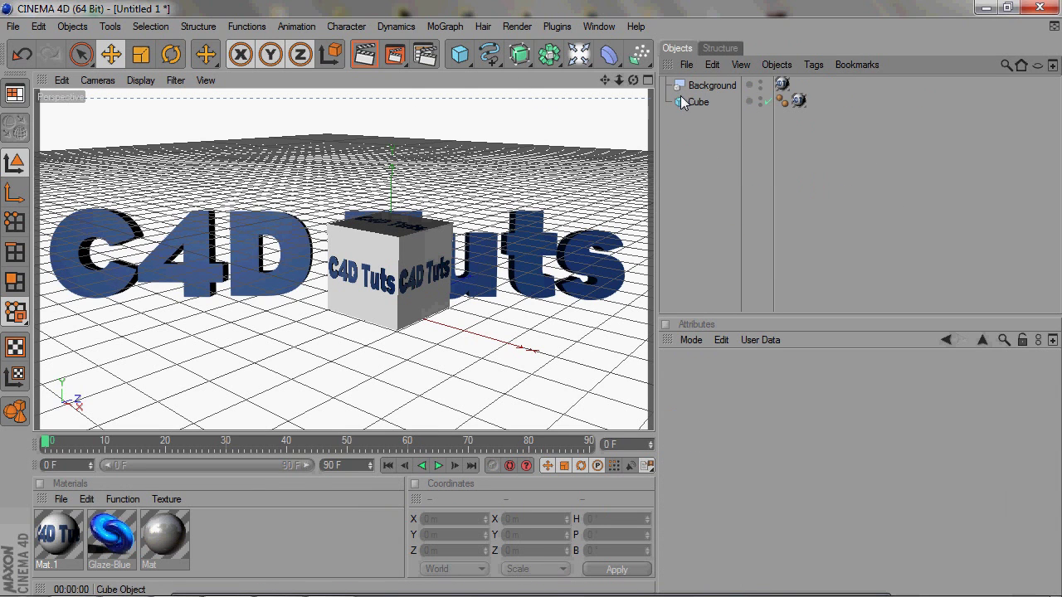
- Delete the cube and render the perspective view with only the Background object
left_click(681, 99)
key("Delete")
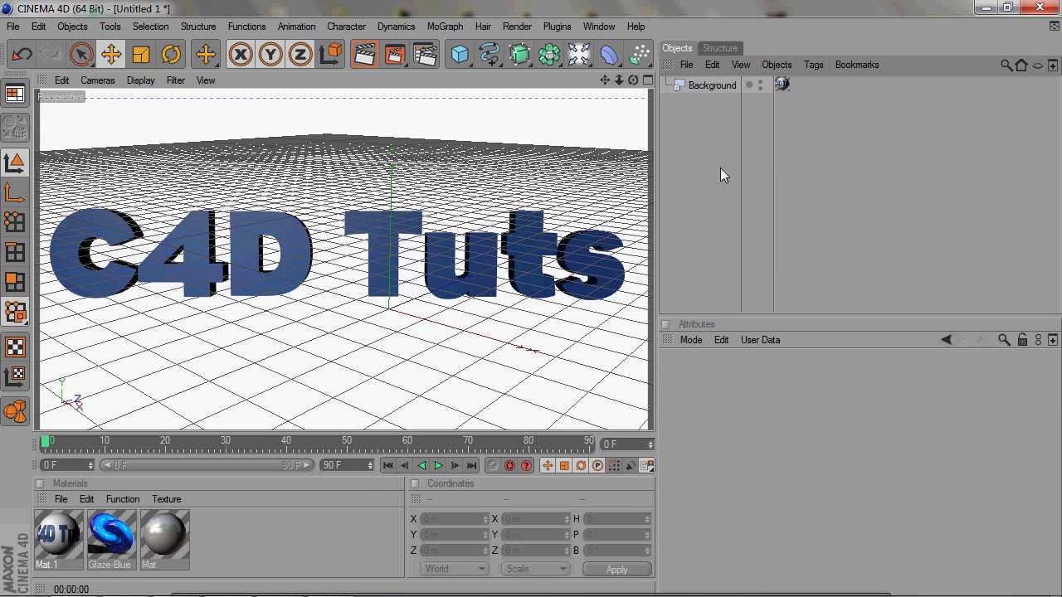
left_click(366, 55)
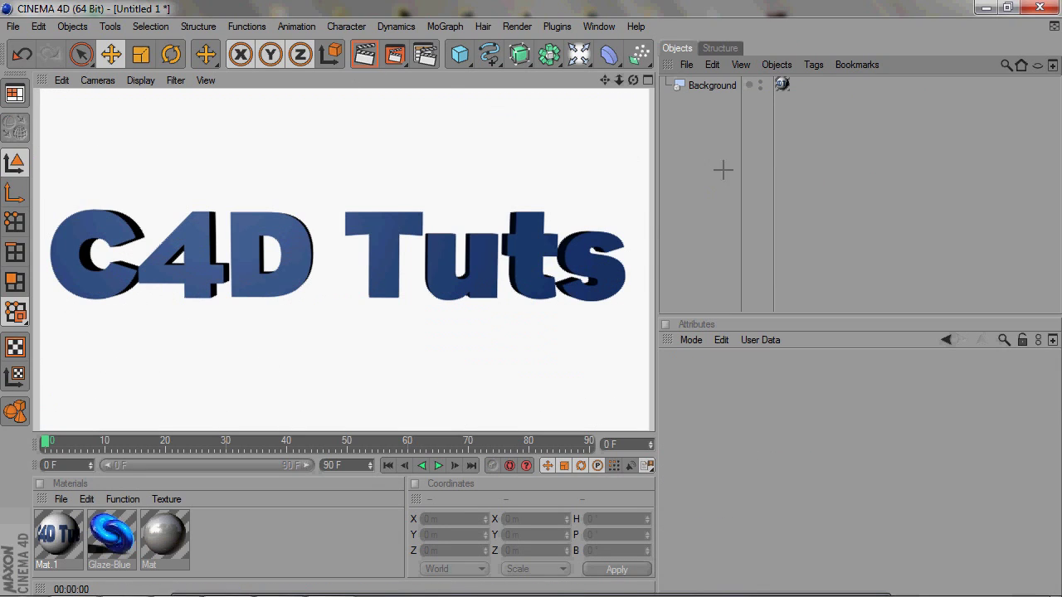
left_click_drag(633, 79, 634, 81)
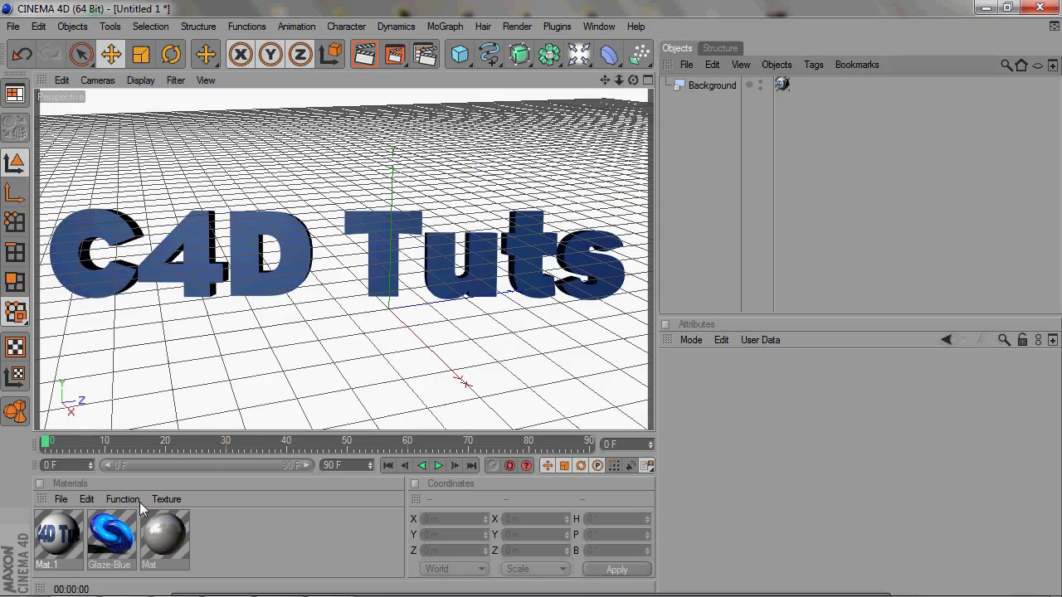
left_click_drag(199, 539, 60, 543)
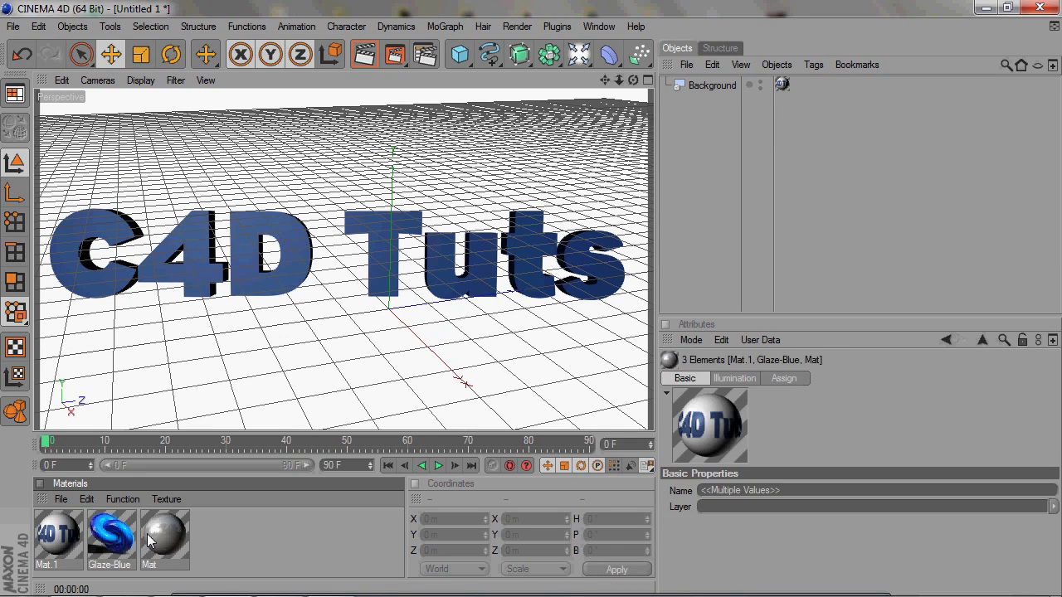
left_click(232, 538)
left_click(72, 531)
left_click(234, 537)
left_click(49, 534)
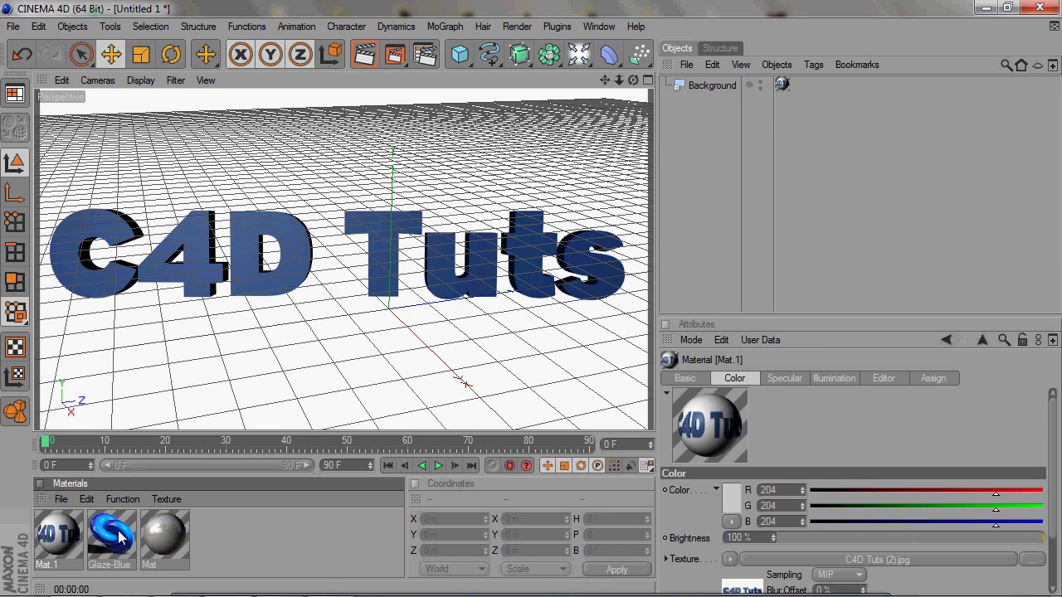
left_click(252, 534)
left_click_drag(228, 535, 58, 533)
left_click(211, 533)
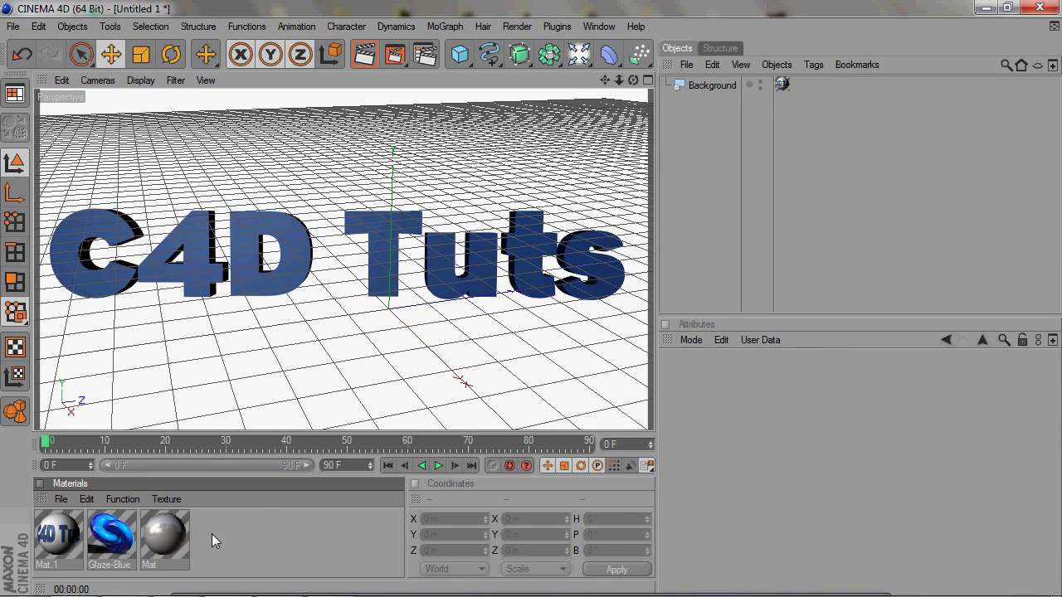